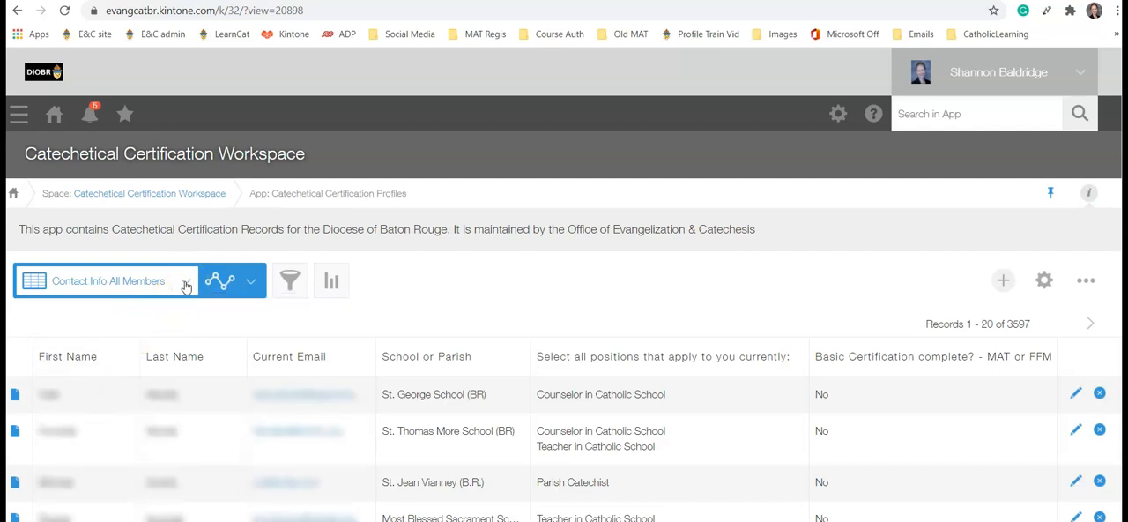
Step: Look through the saved views and saved graphs available in the Catechetical Certification Profiles app
{"action": "left_click", "coordinate": [186, 282]}
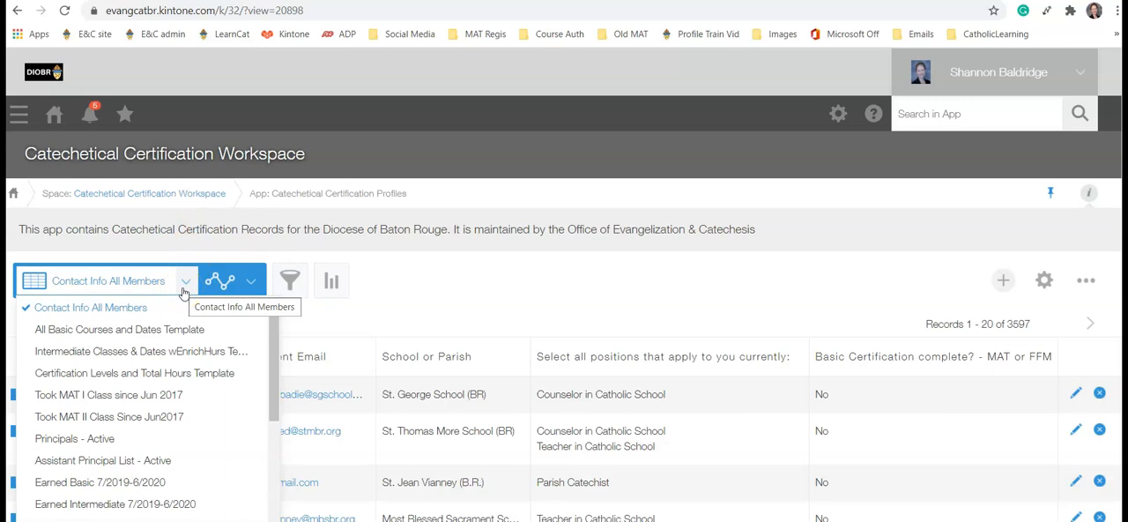
{"action": "left_click", "coordinate": [249, 282]}
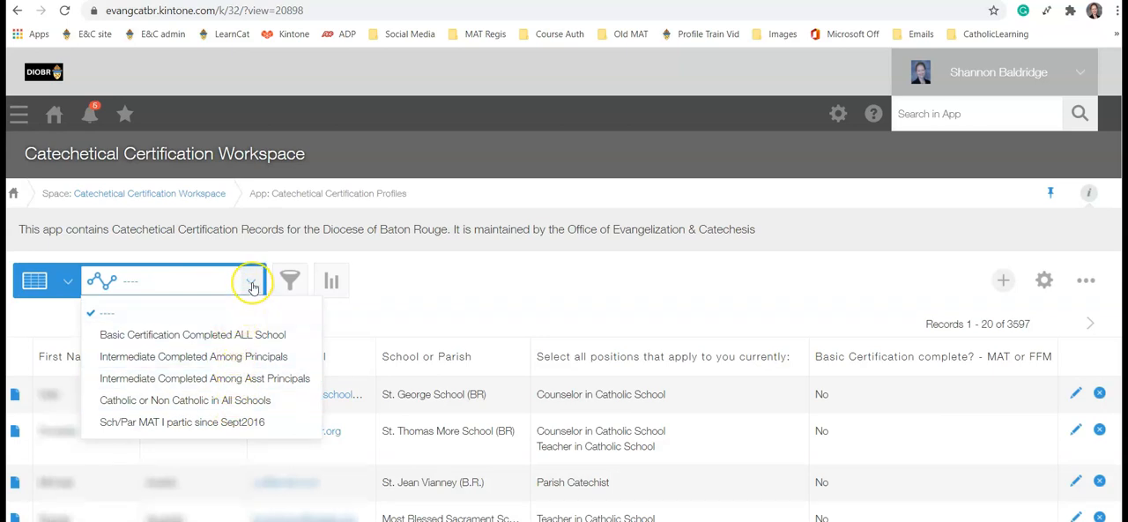
{"action": "left_click", "coordinate": [214, 283]}
{"action": "left_click", "coordinate": [186, 288]}
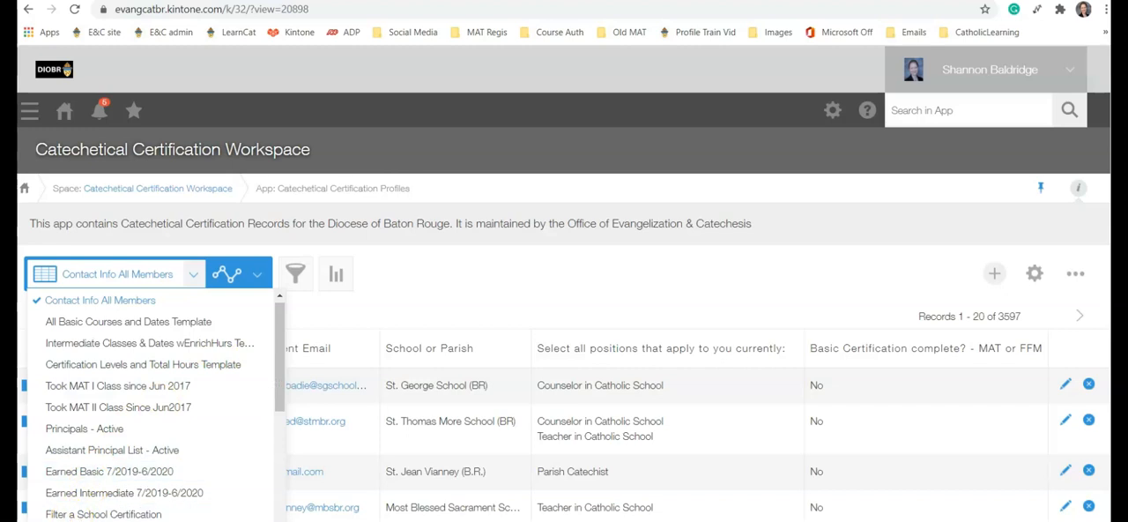
Step: Show the certification profiles in the All Basic Courses and Dates Template view
{"action": "left_click", "coordinate": [141, 519]}
{"action": "left_click", "coordinate": [194, 275]}
{"action": "left_click", "coordinate": [129, 321]}
{"action": "left_click", "coordinate": [193, 274]}
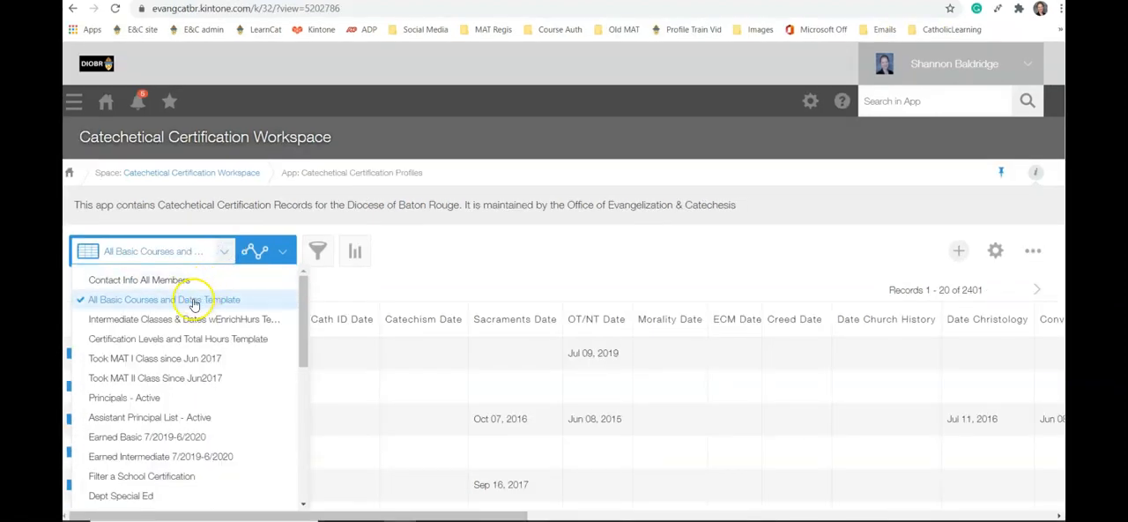
{"action": "left_click", "coordinate": [193, 302]}
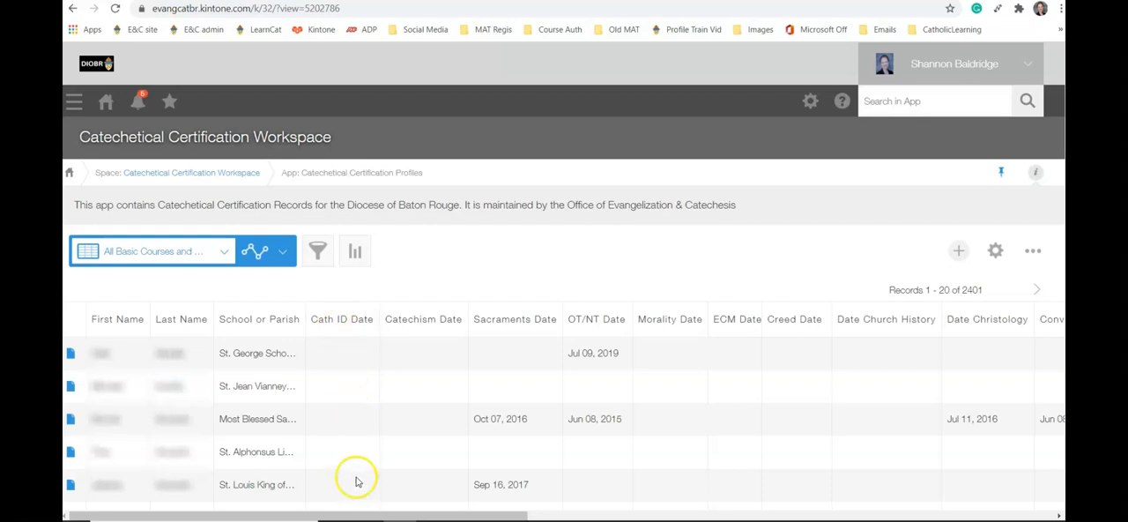
Step: Narrow the MAT I Basic Total Hours column in the records table
{"action": "left_click_drag", "start_coordinate": [359, 516], "coordinate": [926, 514]}
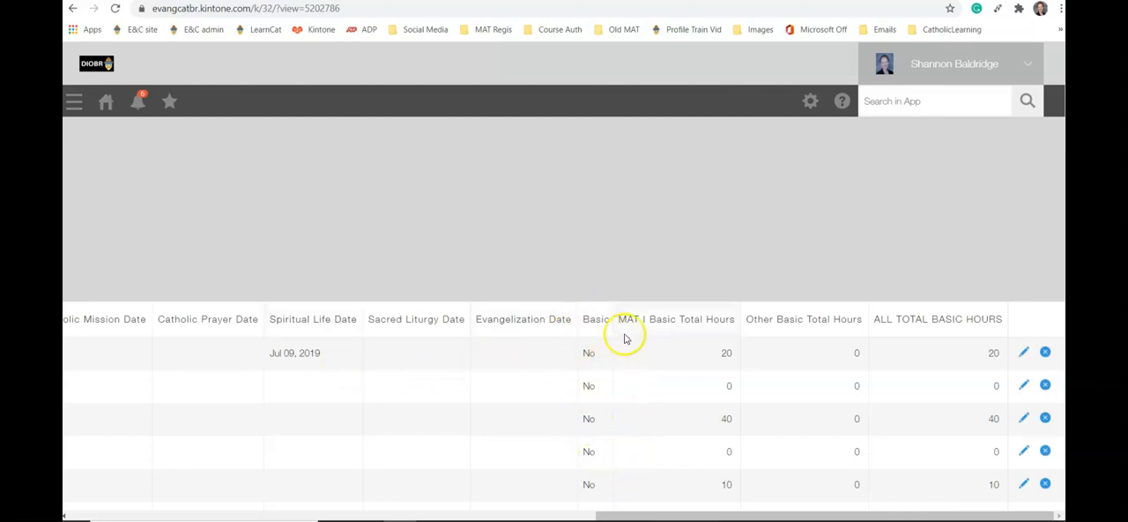
{"action": "scroll", "coordinate": [974, 352], "scroll_direction": "down", "scroll_amount": 2}
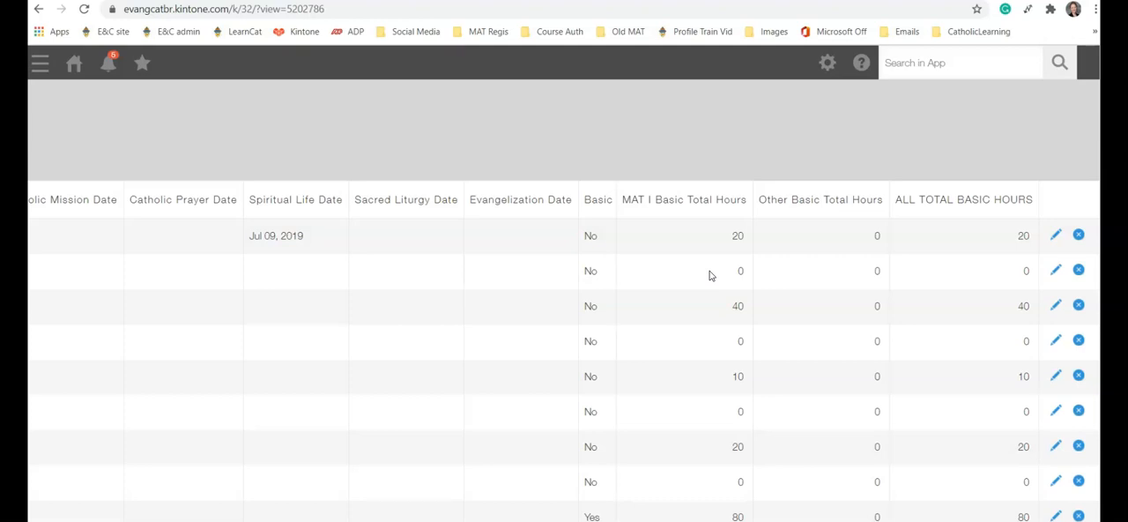
{"action": "left_click_drag", "start_coordinate": [752, 212], "coordinate": [806, 217]}
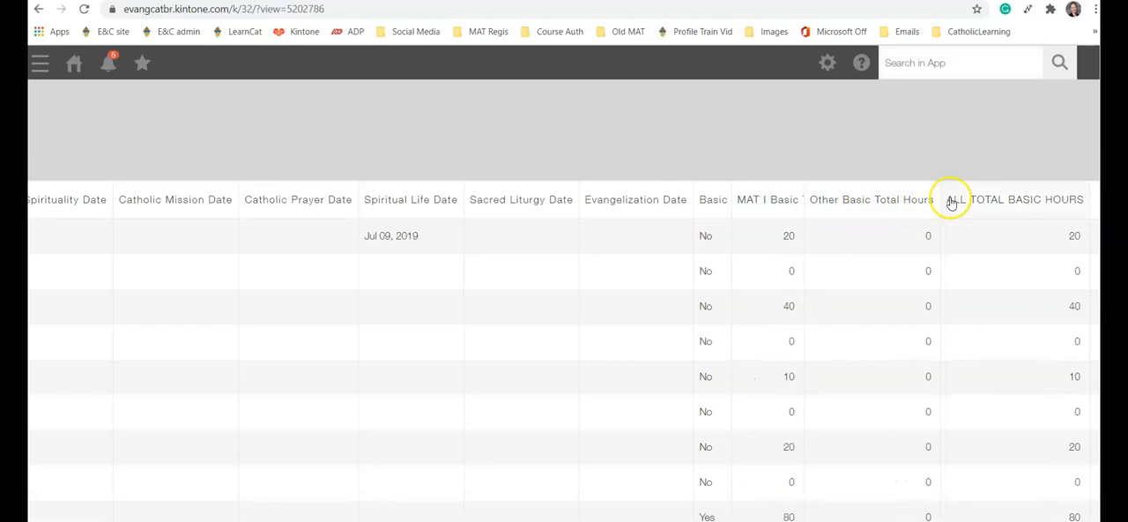
{"action": "mouse_move", "coordinate": [936, 202]}
{"action": "left_mouse_down"}
{"action": "mouse_move", "coordinate": [879, 202]}
{"action": "mouse_move", "coordinate": [939, 202]}
{"action": "left_mouse_up"}
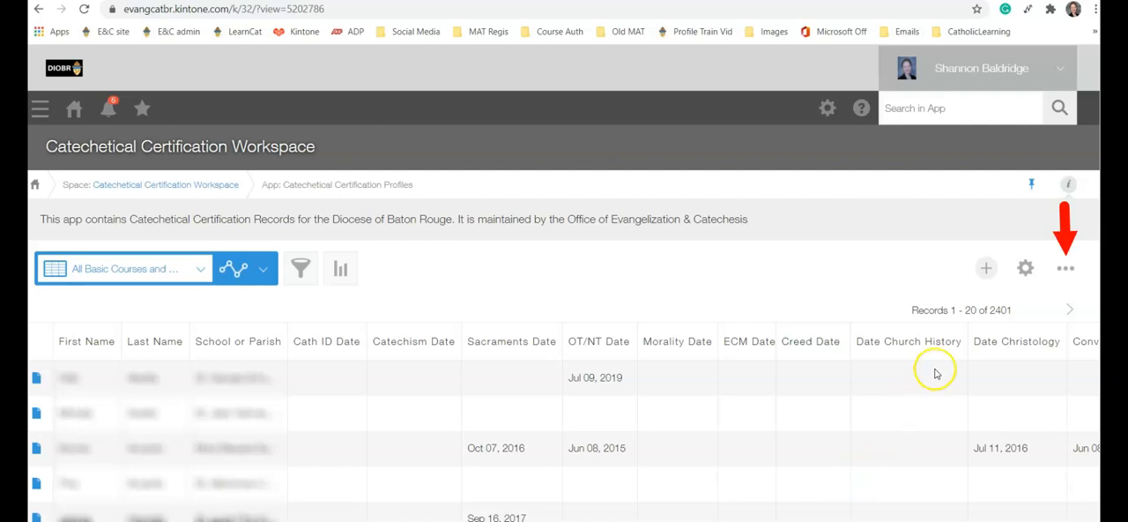
Step: Export the view's records to a comma-delimited file with a header row, and delete the finished export from the exported files list
{"action": "left_click", "coordinate": [1064, 270]}
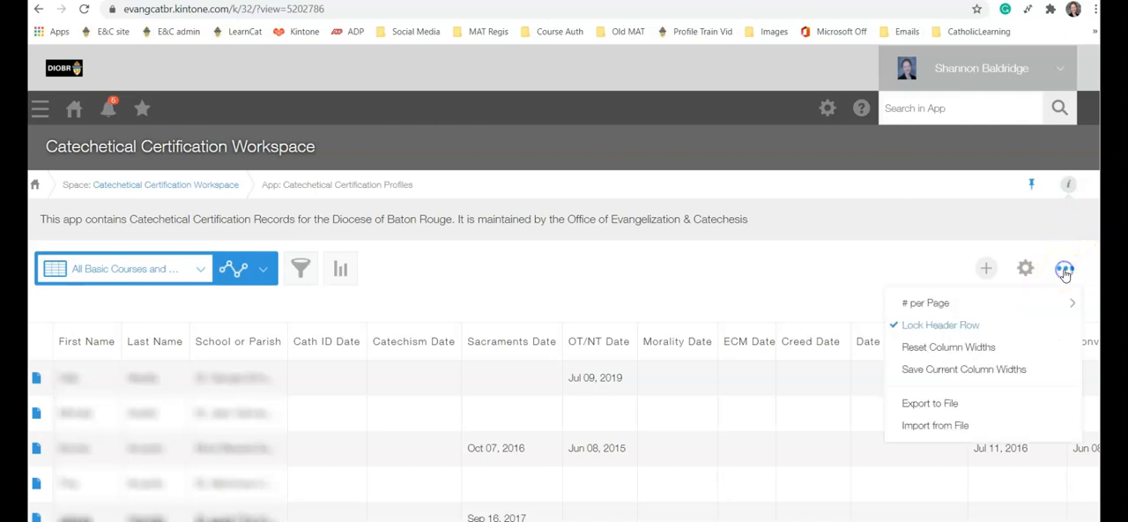
{"action": "left_click", "coordinate": [930, 404]}
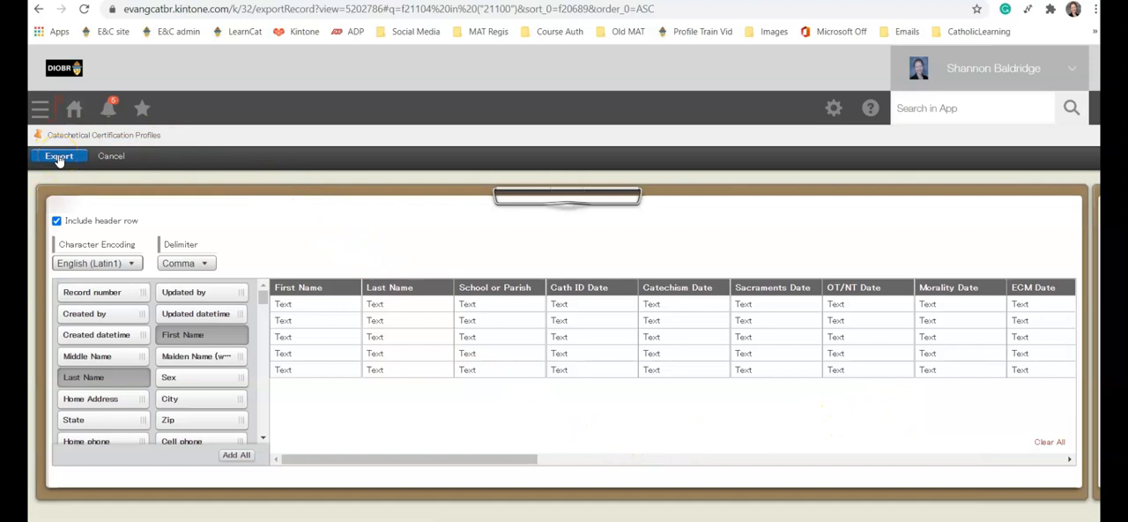
{"action": "left_click", "coordinate": [58, 158]}
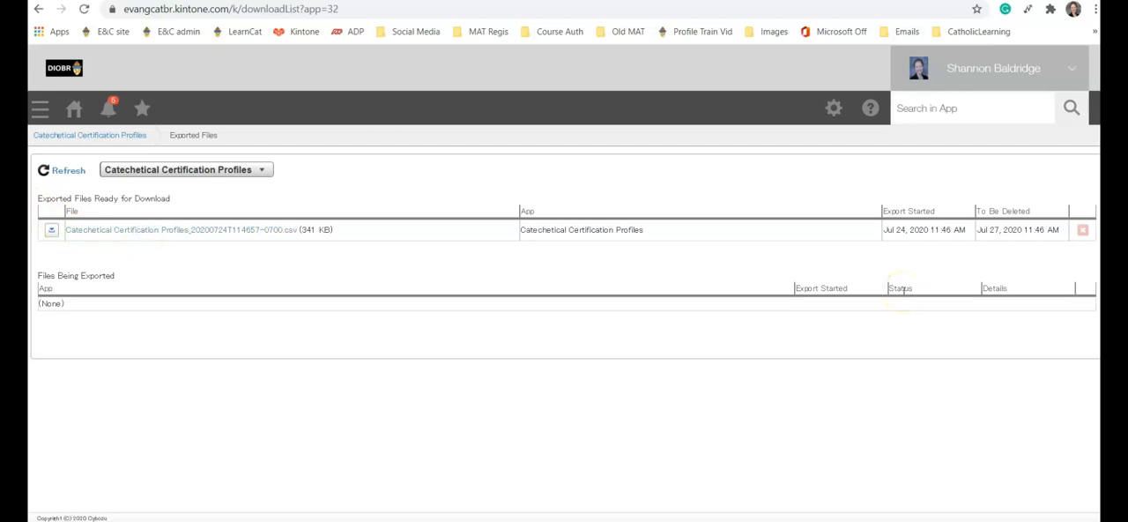
{"action": "left_click", "coordinate": [1082, 231]}
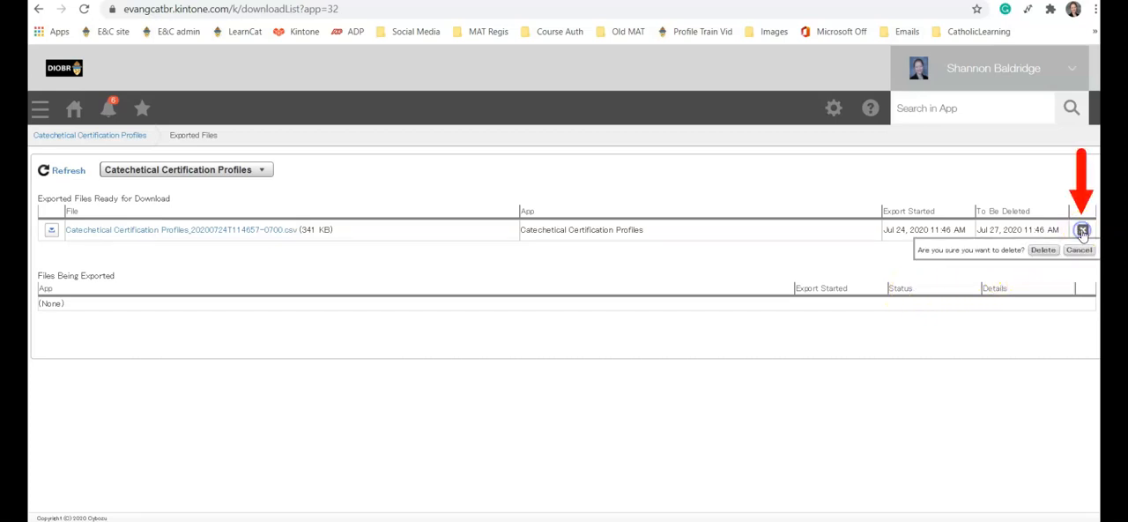
{"action": "left_click", "coordinate": [1042, 251]}
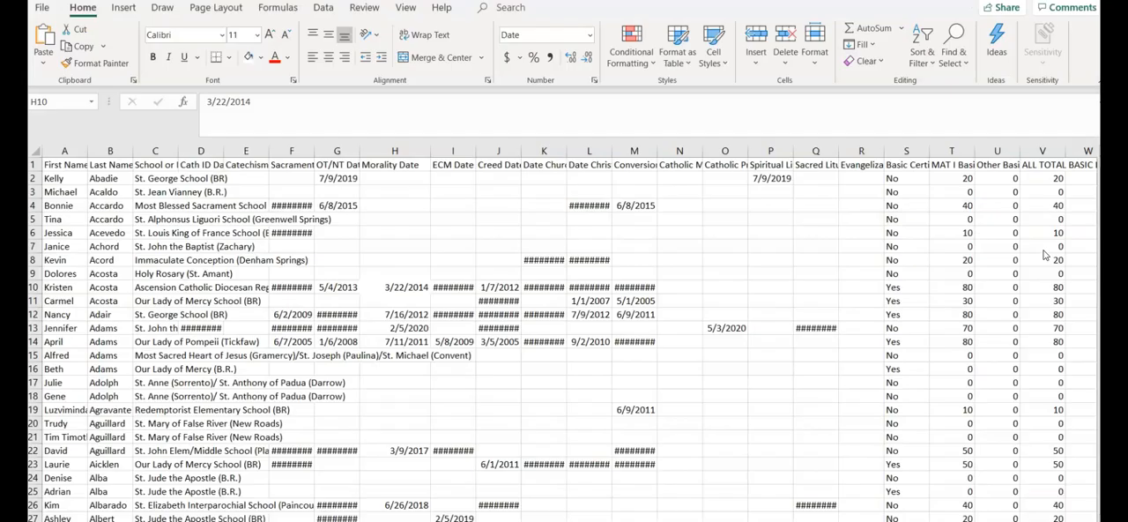
Step: In the exported spreadsheet in Excel, widen the ECM Date column and fill cell I10 with yellow
{"action": "left_click_drag", "start_coordinate": [475, 152], "coordinate": [495, 152]}
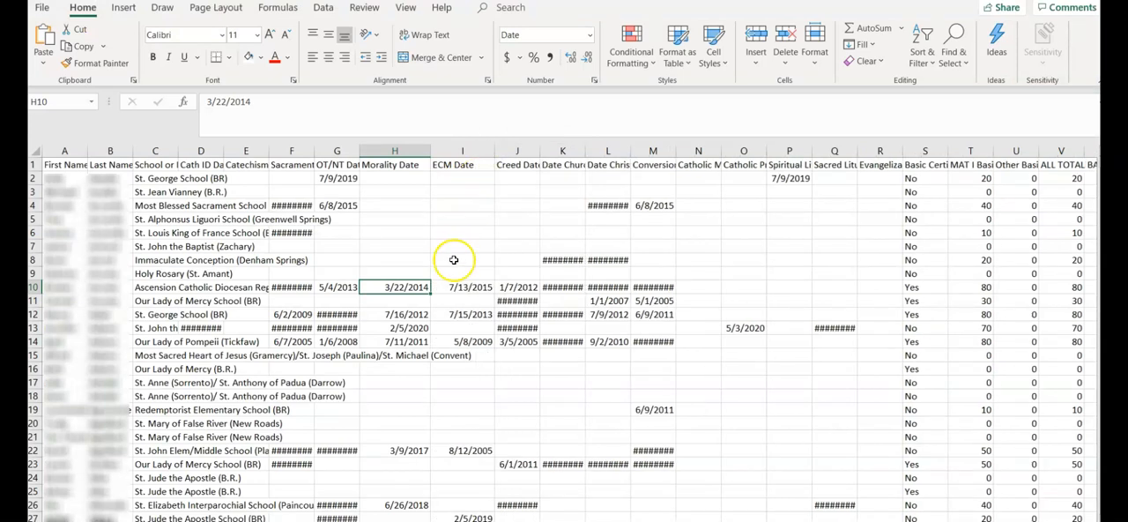
{"action": "left_click", "coordinate": [453, 287]}
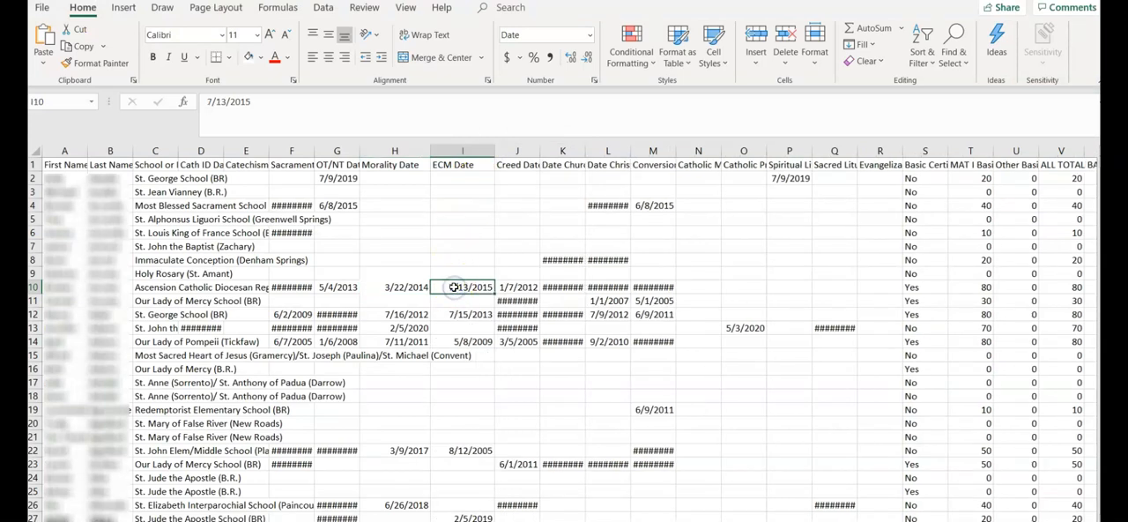
{"action": "left_click", "coordinate": [261, 57]}
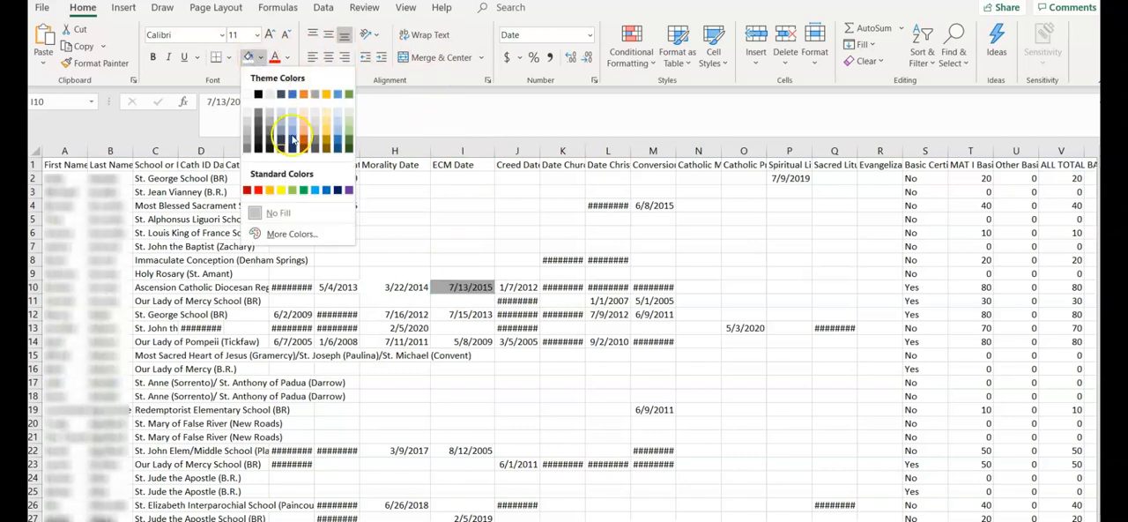
{"action": "left_click", "coordinate": [280, 190]}
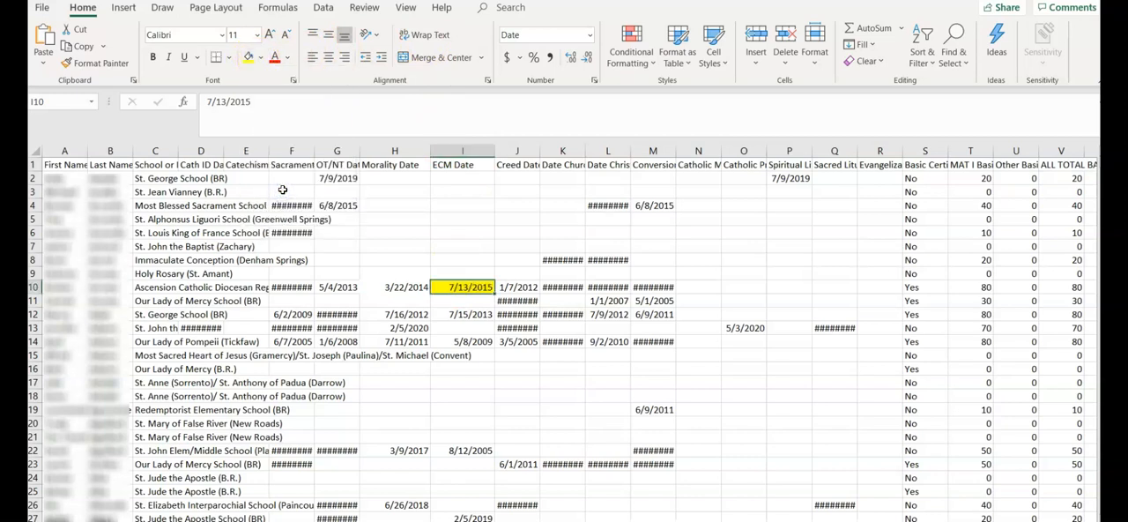
Step: Make the Morality Date value in cell H10 bold
{"action": "left_click", "coordinate": [386, 287]}
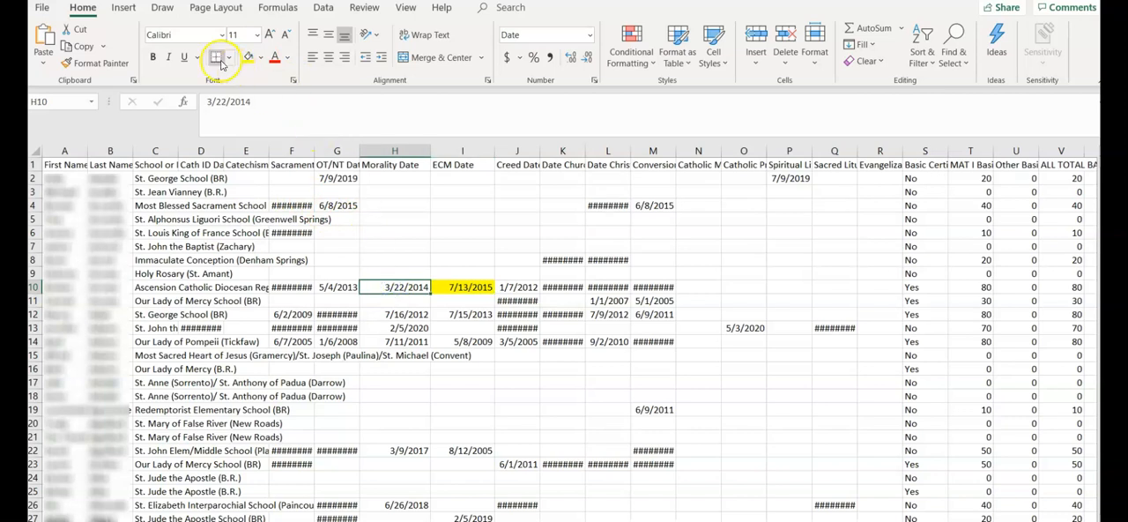
{"action": "left_click", "coordinate": [152, 56]}
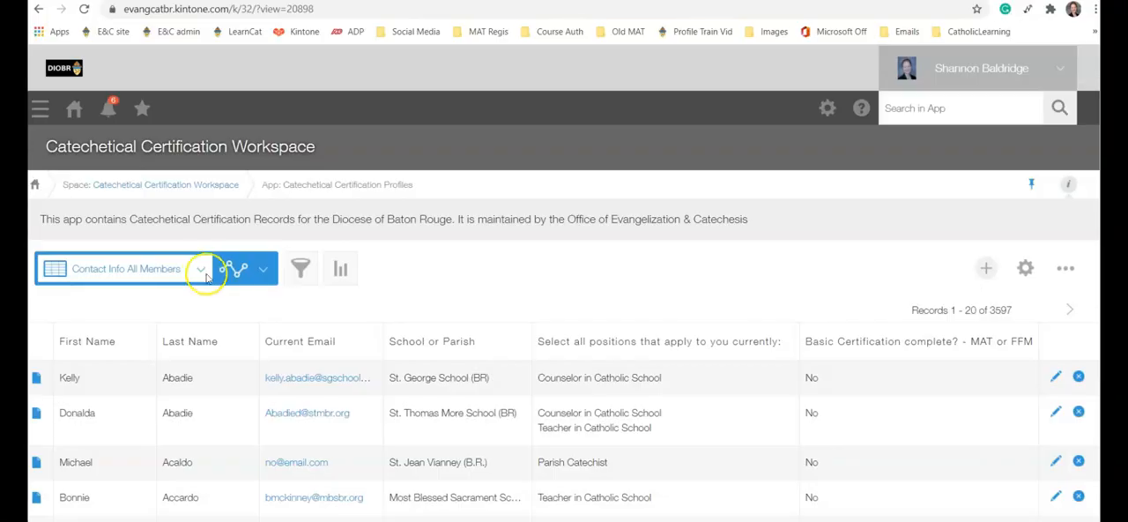
Step: Switch to Kintone and show the certification profiles in the Intermediate Classes & Dates view with enrichment hours
{"action": "left_click", "coordinate": [201, 269]}
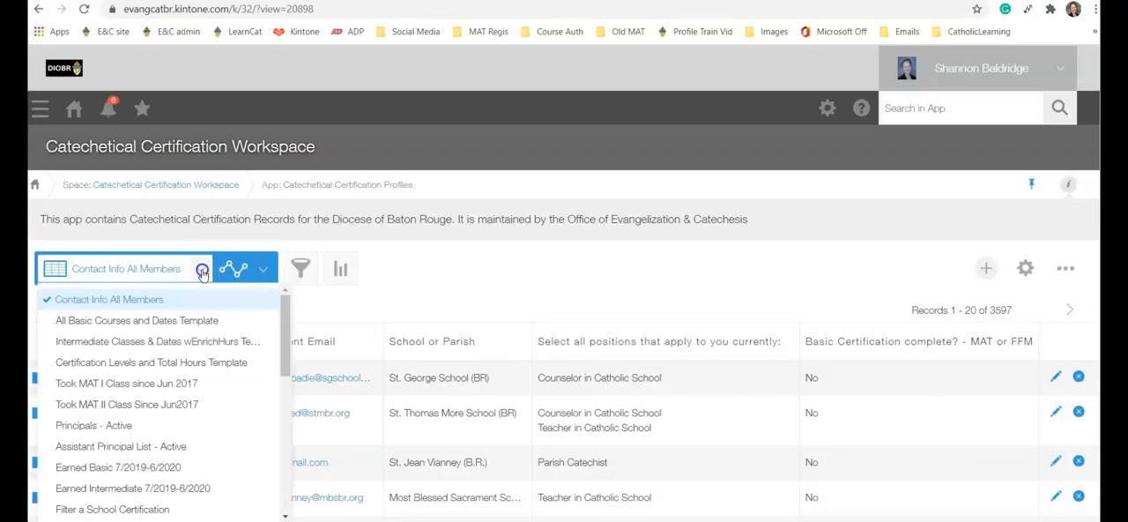
{"action": "left_click", "coordinate": [147, 344]}
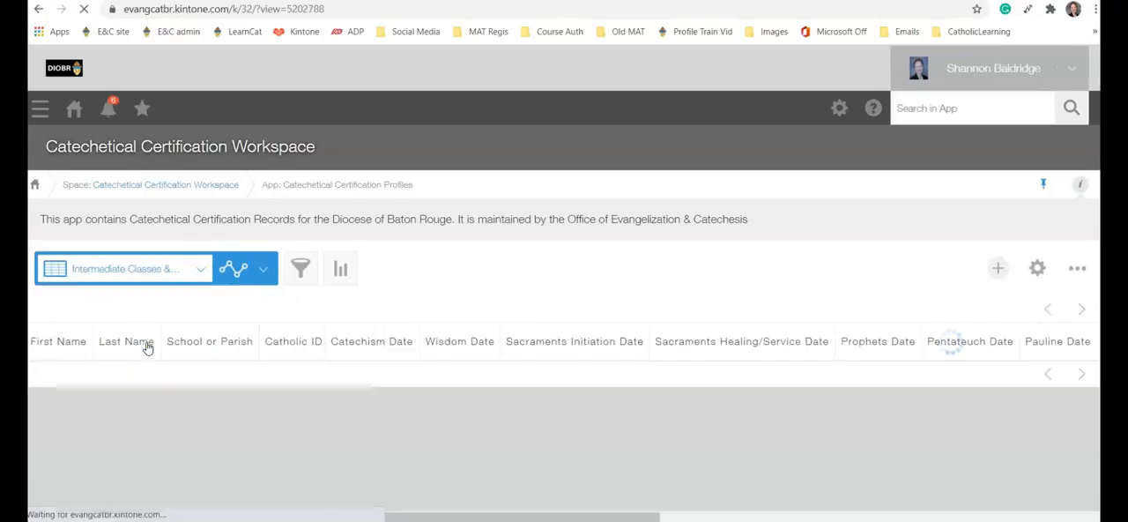
Step: Narrow the Other Intermediate and ALL TOTAL INTERMEDIATE HOURS columns, and check the Total Enrichment Hours column
{"action": "left_click_drag", "start_coordinate": [185, 515], "coordinate": [659, 517]}
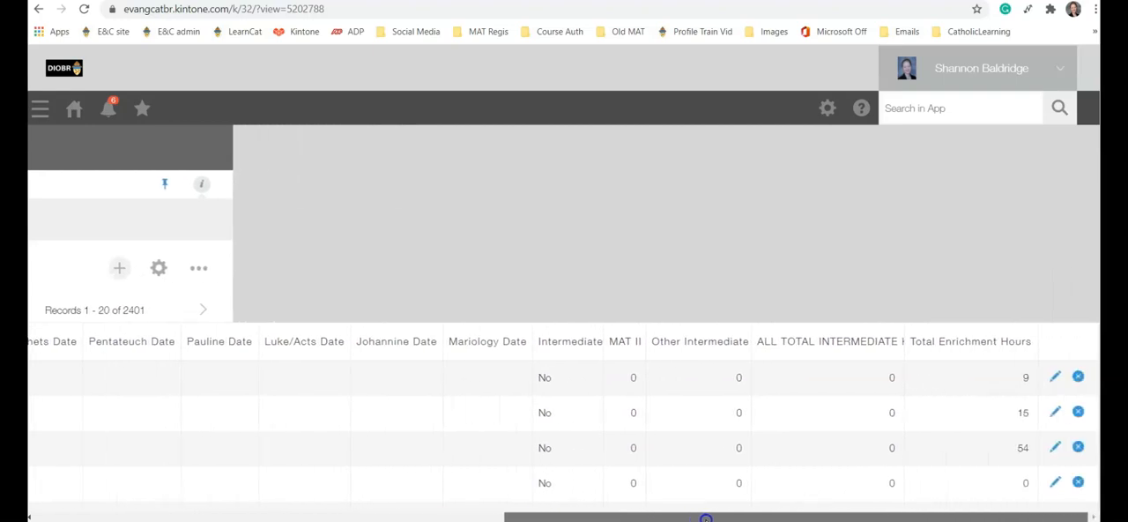
{"action": "scroll", "coordinate": [621, 384], "scroll_direction": "down", "scroll_amount": 1}
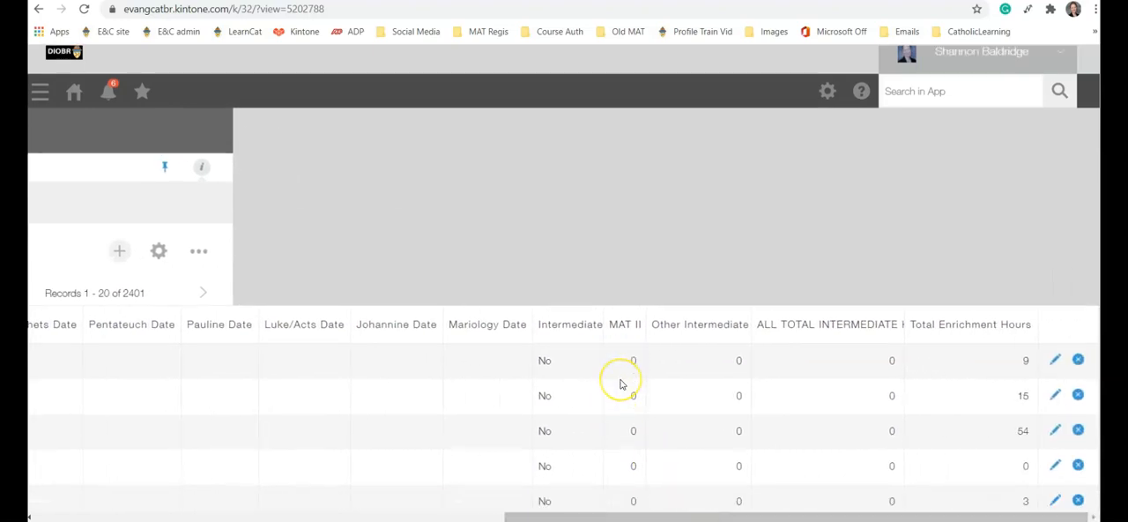
{"action": "scroll", "coordinate": [621, 384], "scroll_direction": "down", "scroll_amount": 3}
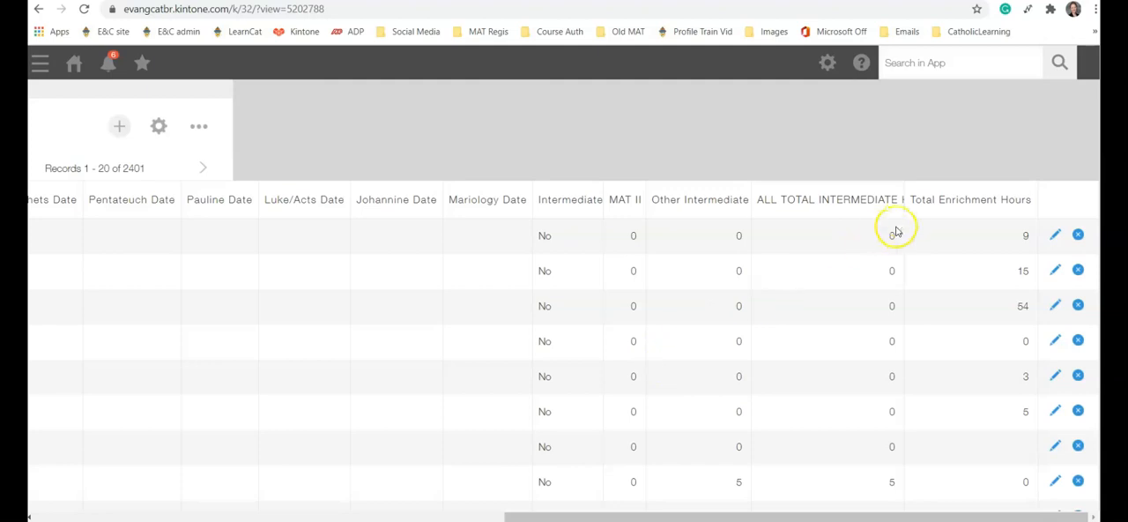
{"action": "left_click_drag", "start_coordinate": [902, 200], "coordinate": [954, 200]}
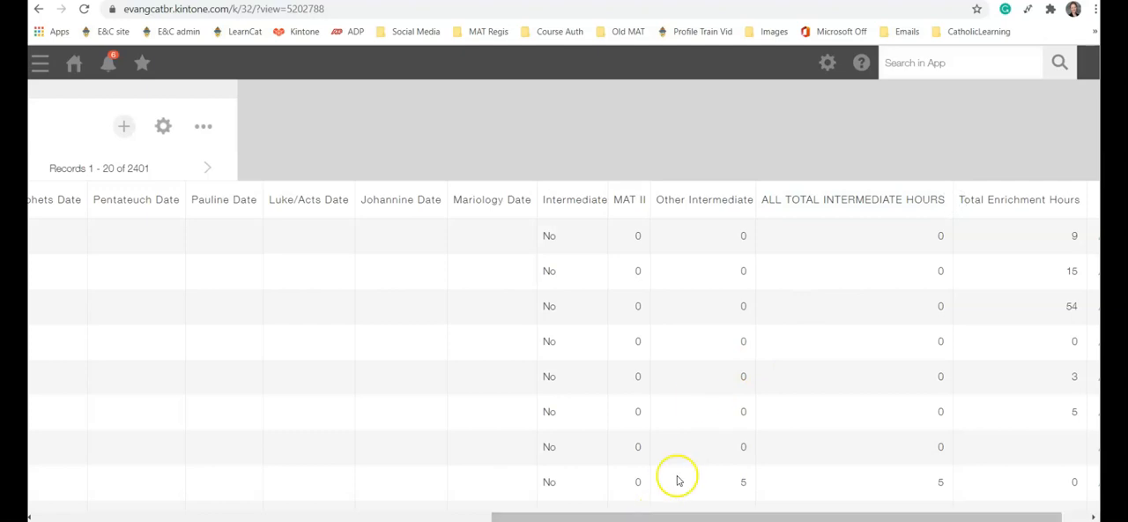
{"action": "left_click_drag", "start_coordinate": [755, 191], "coordinate": [717, 192]}
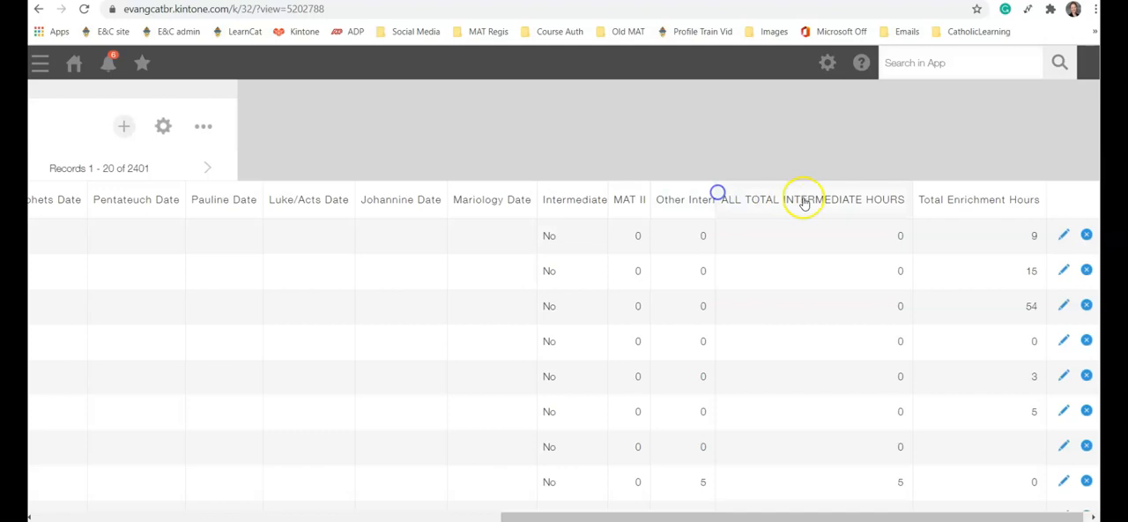
{"action": "left_click_drag", "start_coordinate": [913, 190], "coordinate": [956, 193]}
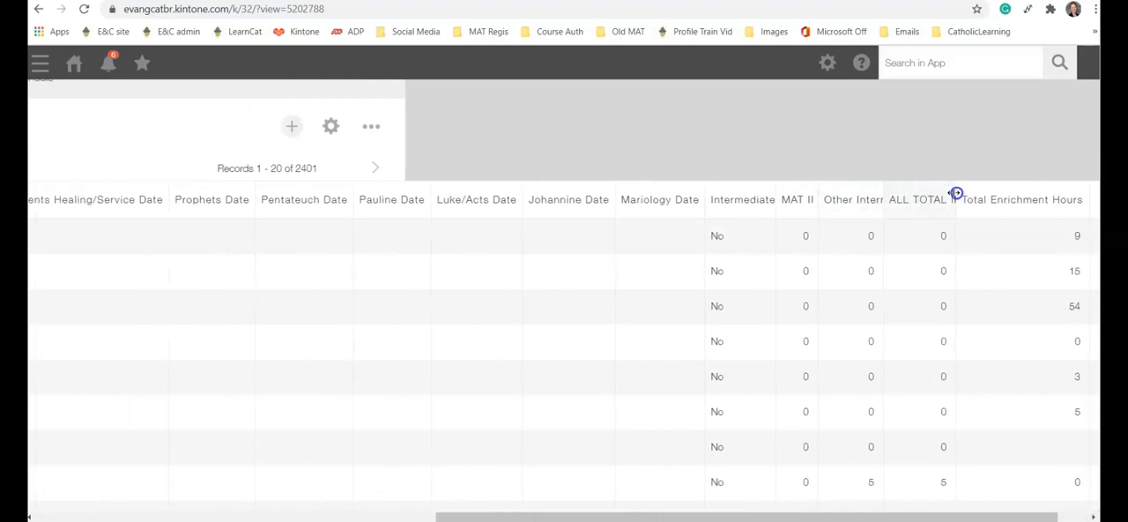
{"action": "left_click_drag", "start_coordinate": [722, 513], "coordinate": [833, 517]}
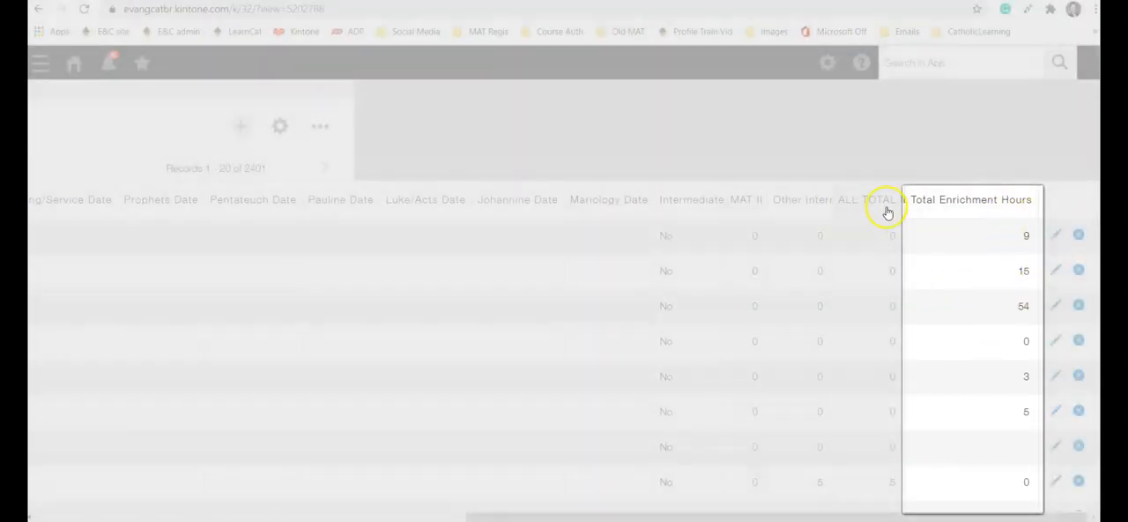
{"action": "scroll", "coordinate": [961, 214], "scroll_direction": "down", "scroll_amount": 2}
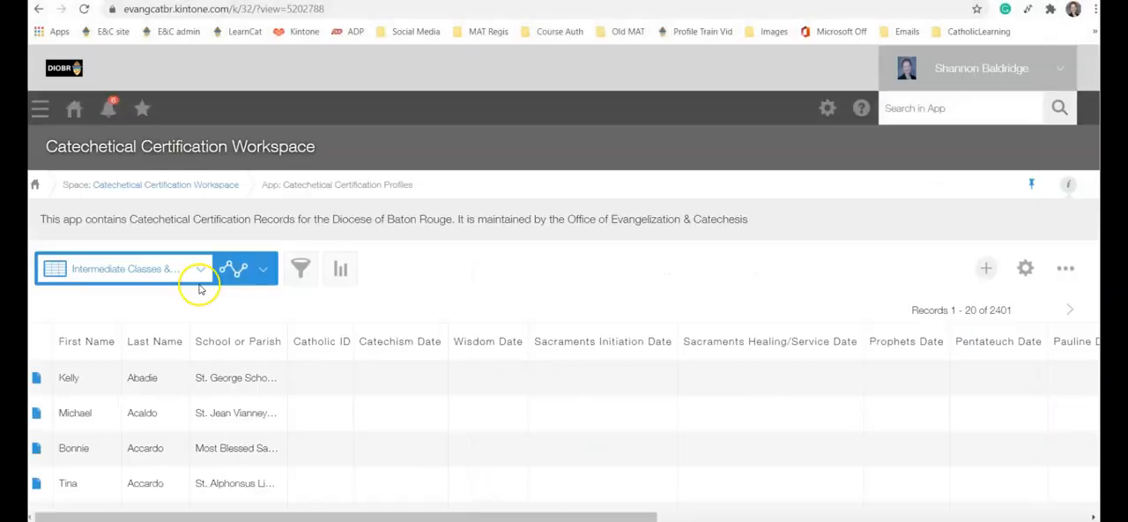
Step: Show the Certification Levels and Total Hours Template view and widen its Basic Certification column
{"action": "left_click", "coordinate": [201, 274]}
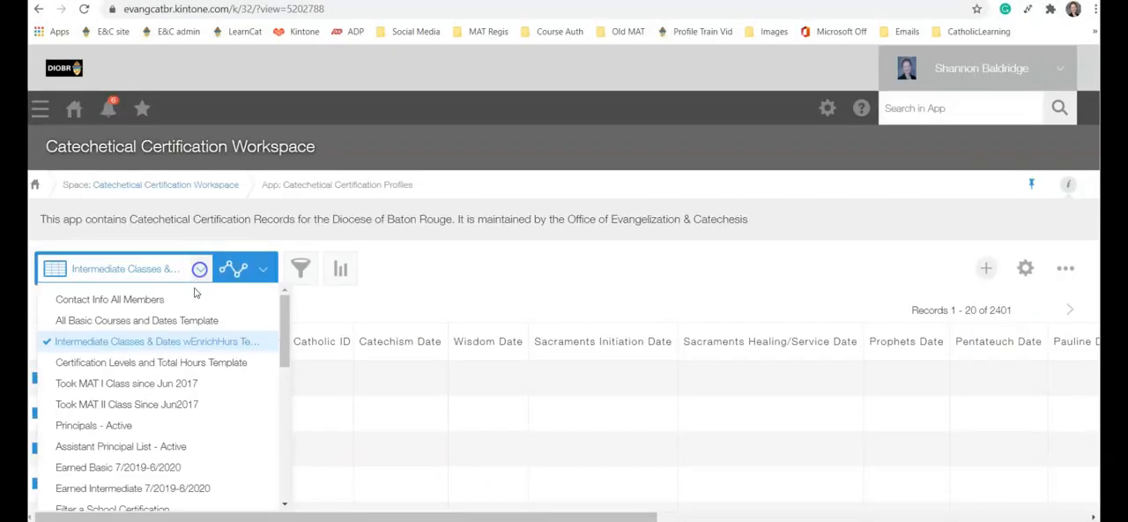
{"action": "left_click", "coordinate": [152, 365]}
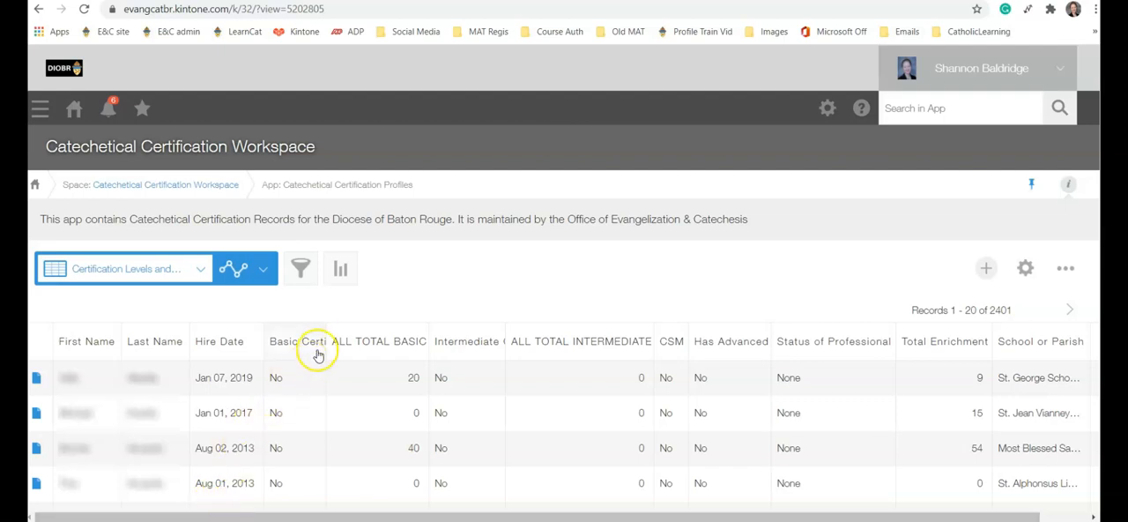
{"action": "left_click_drag", "start_coordinate": [323, 329], "coordinate": [353, 333]}
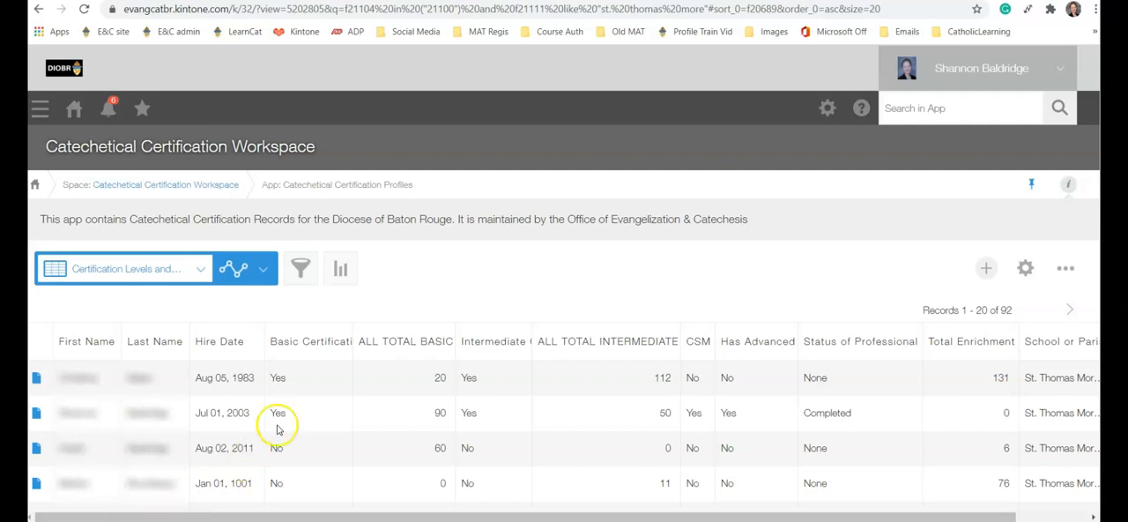
Step: Sort the St. Thomas More records by Basic Certification in descending order
{"action": "left_click", "coordinate": [303, 346]}
{"action": "scroll", "coordinate": [303, 346], "scroll_direction": "down", "scroll_amount": 6}
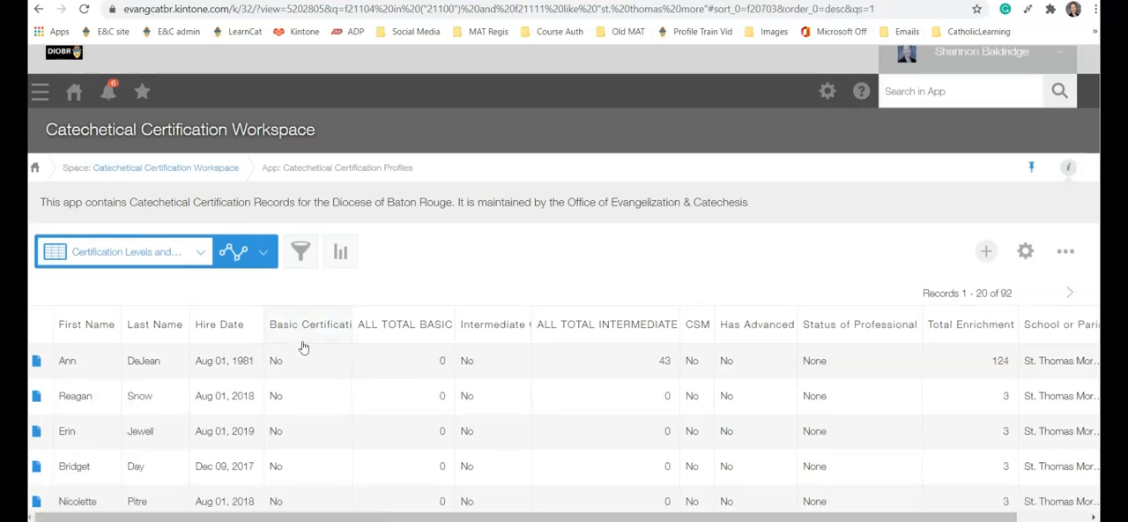
{"action": "scroll", "coordinate": [303, 345], "scroll_direction": "up", "scroll_amount": 8}
{"action": "scroll", "coordinate": [305, 346], "scroll_direction": "up", "scroll_amount": 1}
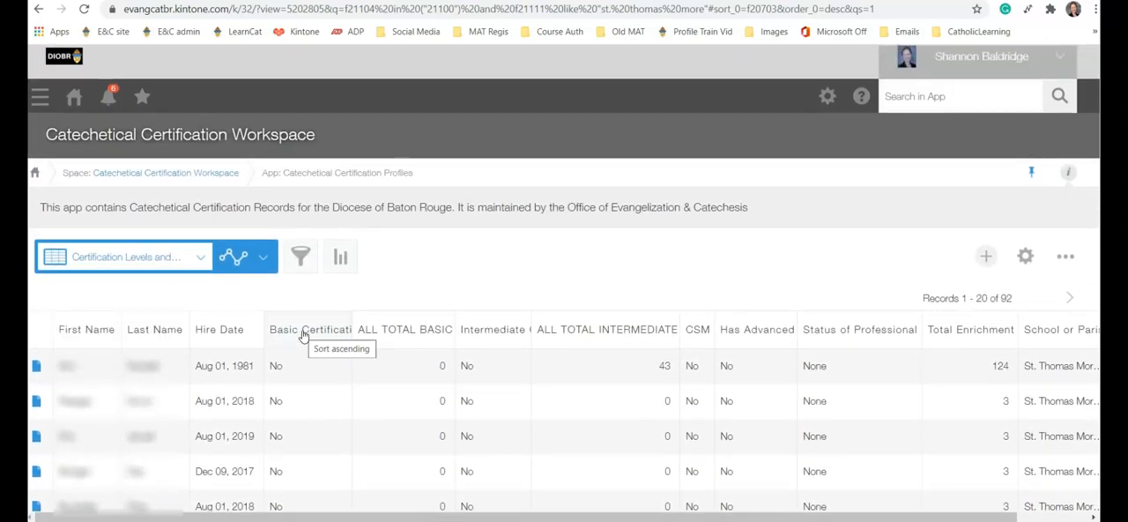
Step: Sort the St. Thomas More records by Basic Certification in ascending order and look through the sorted list
{"action": "left_click", "coordinate": [303, 331]}
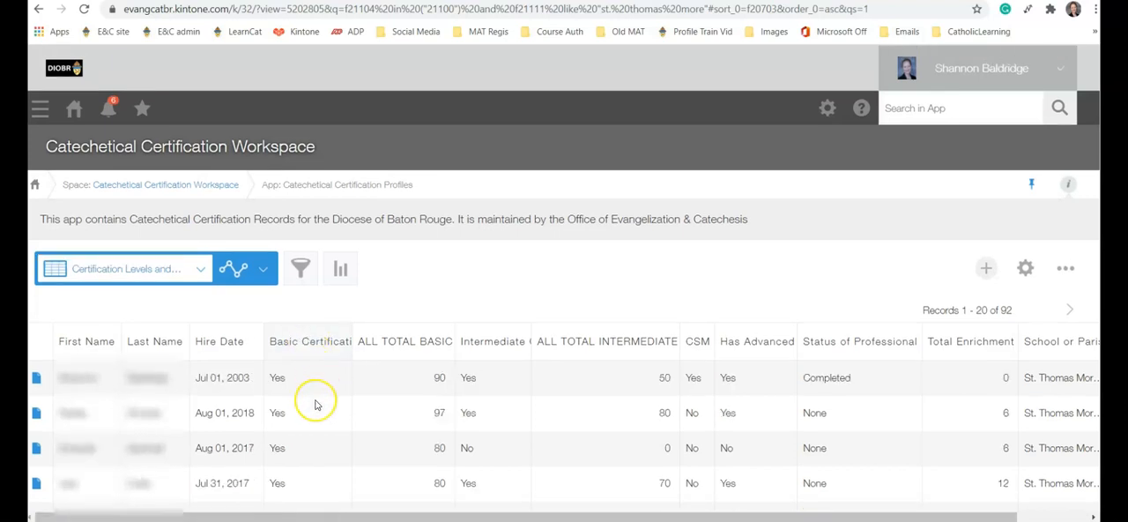
{"action": "scroll", "coordinate": [314, 398], "scroll_direction": "down", "scroll_amount": 2}
{"action": "scroll", "coordinate": [314, 404], "scroll_direction": "down", "scroll_amount": 4}
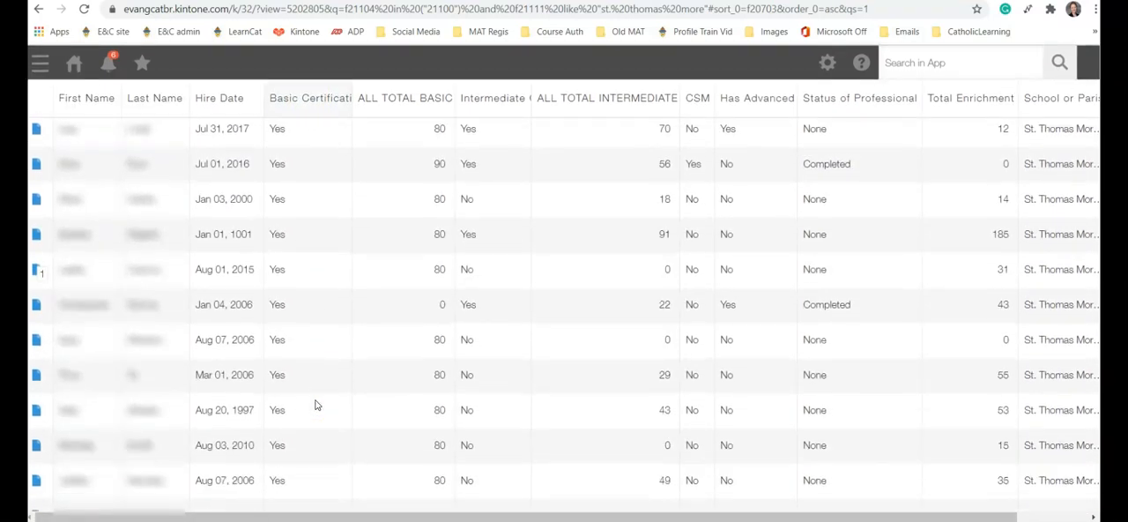
{"action": "scroll", "coordinate": [314, 404], "scroll_direction": "up", "scroll_amount": 6}
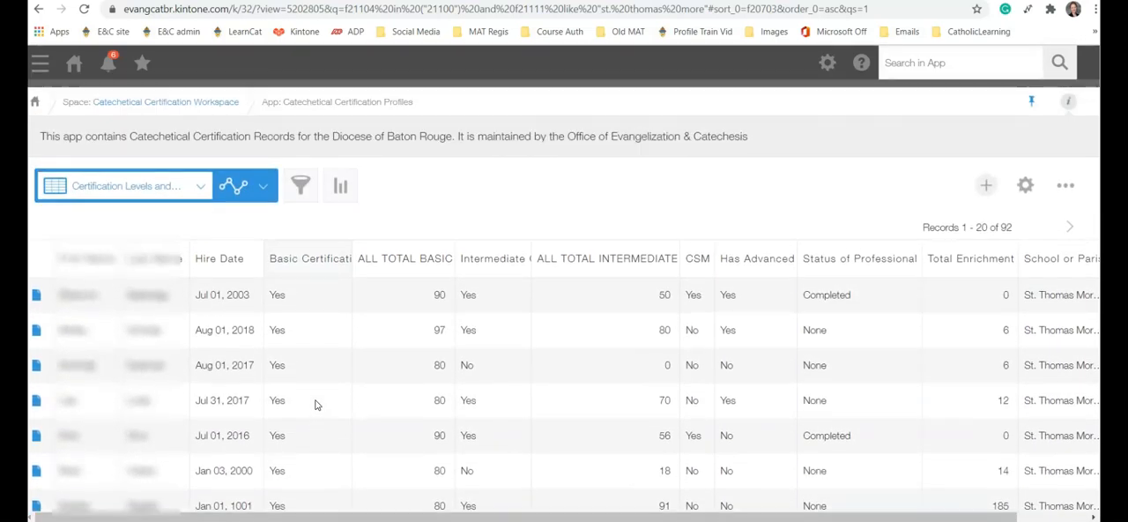
Step: Sort the records by CSM in descending order, and re-sort them by the ALL TOTAL BASIC hours column
{"action": "left_click", "coordinate": [697, 261]}
{"action": "left_click", "coordinate": [697, 343]}
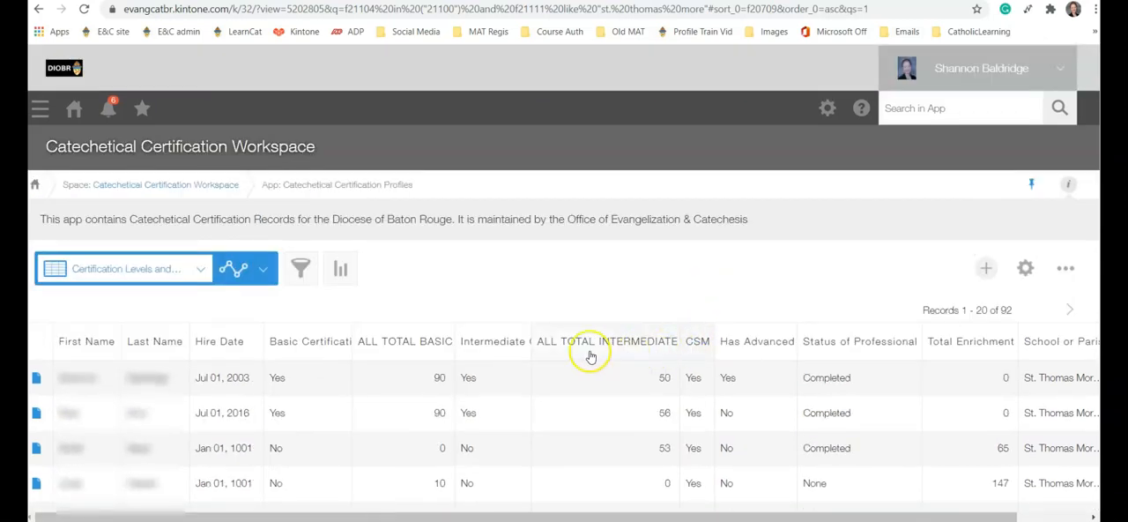
{"action": "left_click", "coordinate": [408, 346]}
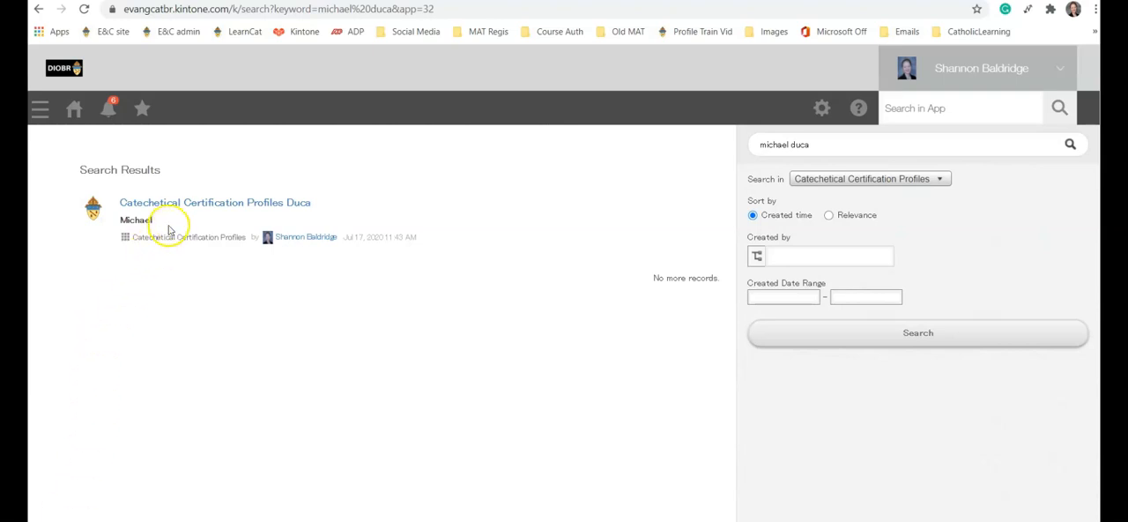
Step: Open the matching certification profile from the search results and bring up its printable version
{"action": "left_click", "coordinate": [188, 203]}
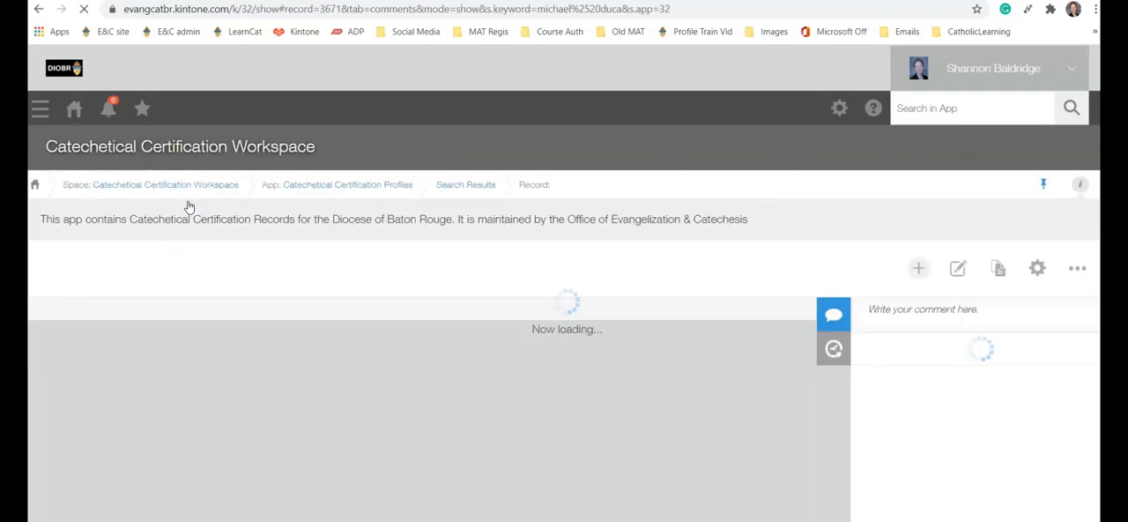
{"action": "scroll", "coordinate": [696, 324], "scroll_direction": "down", "scroll_amount": 1}
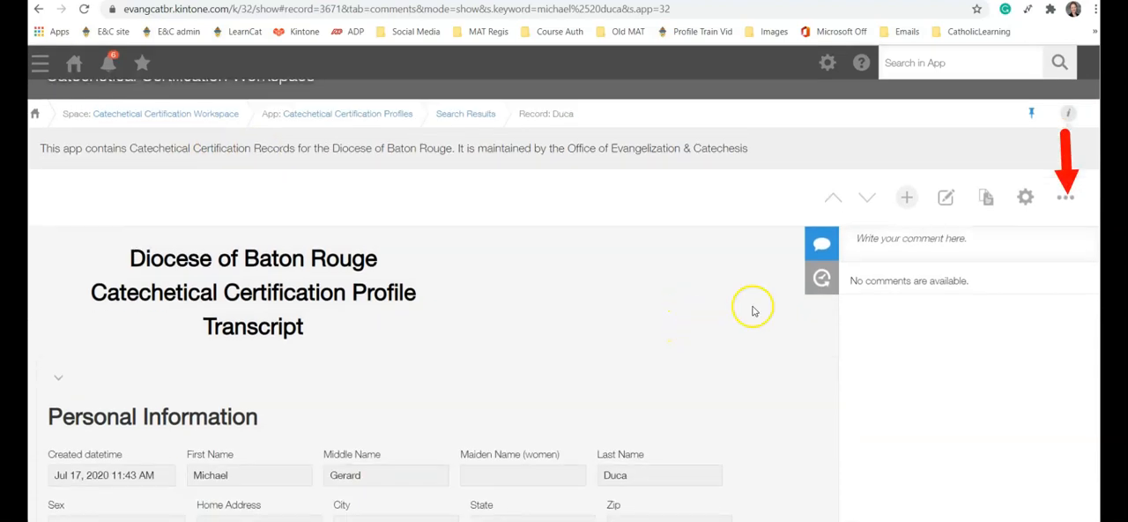
{"action": "left_click", "coordinate": [1063, 202]}
{"action": "left_click", "coordinate": [924, 257]}
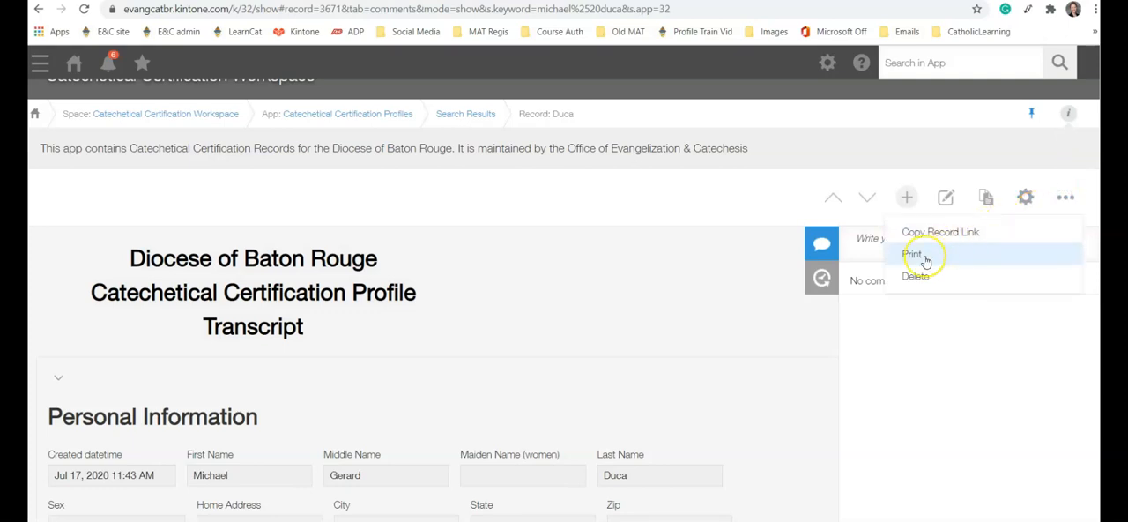
{"action": "left_click", "coordinate": [925, 260]}
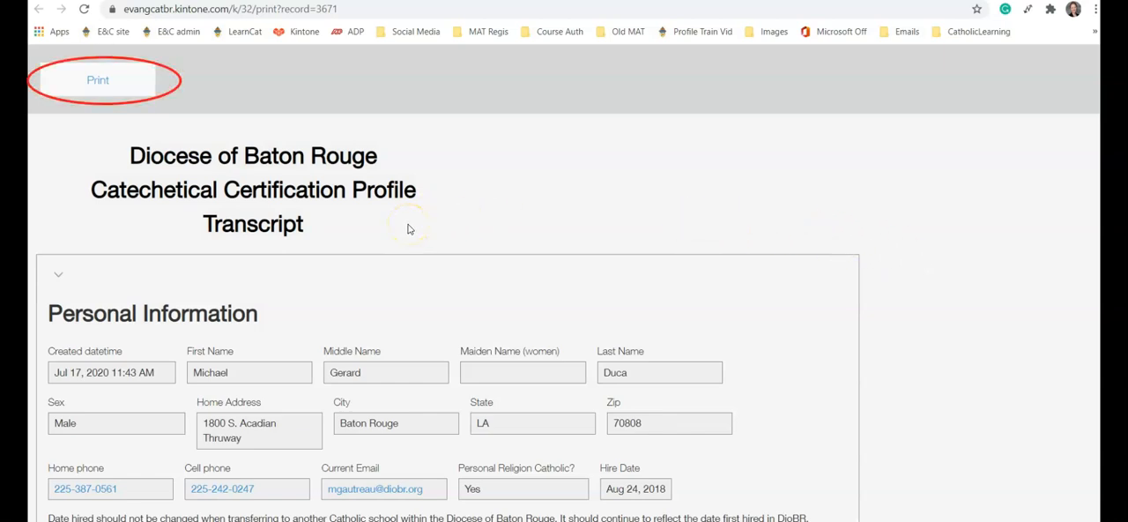
Step: Print the transcript with Microsoft Print to PDF as the destination
{"action": "left_click", "coordinate": [106, 83]}
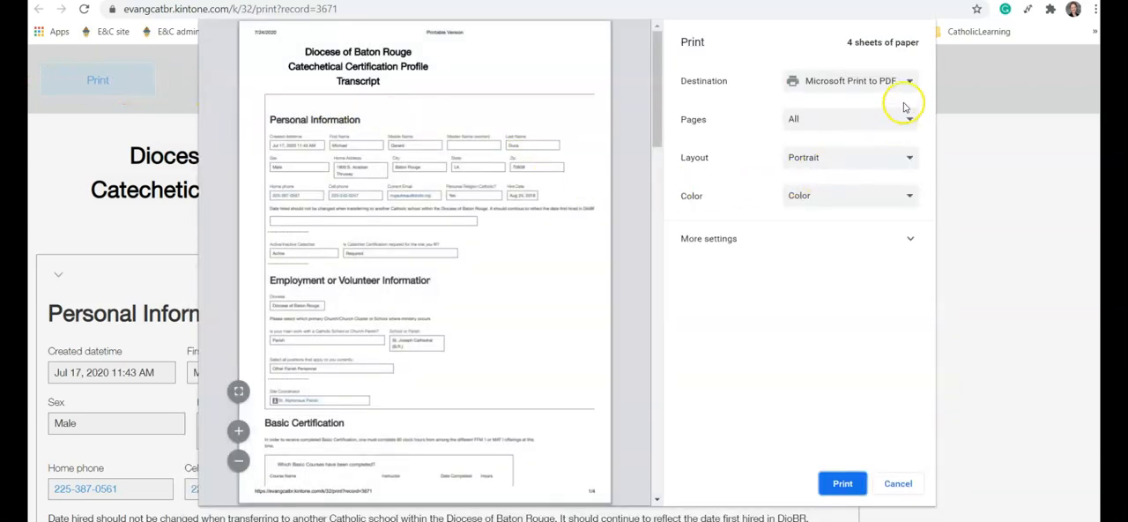
{"action": "left_click", "coordinate": [908, 82]}
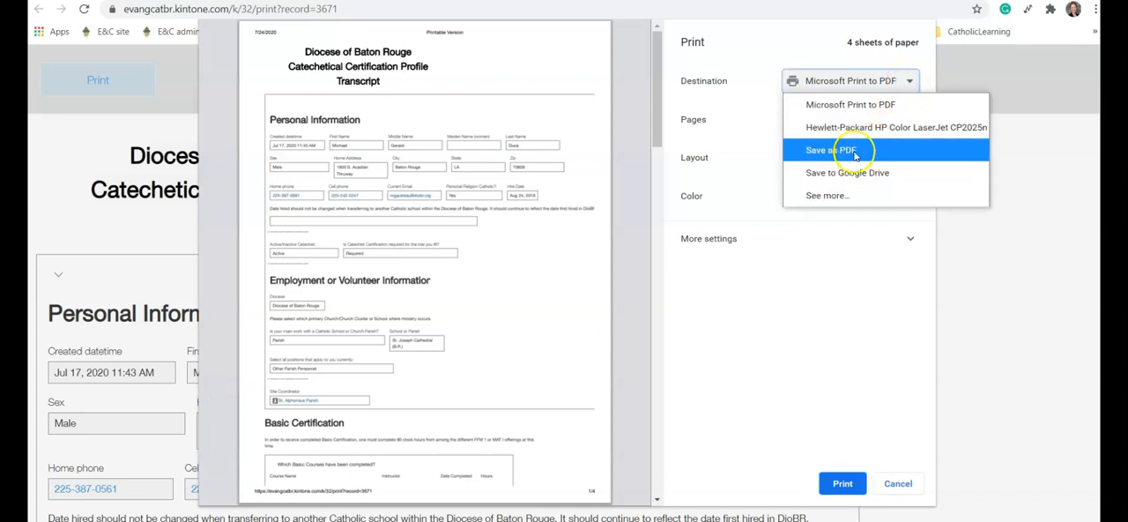
{"action": "left_click", "coordinate": [850, 108]}
{"action": "left_click", "coordinate": [842, 483]}
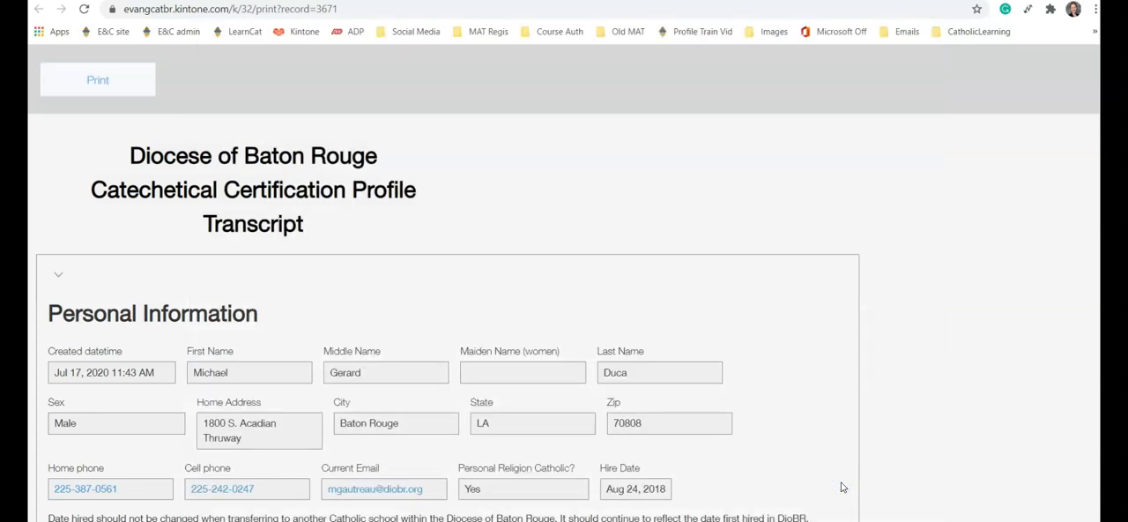